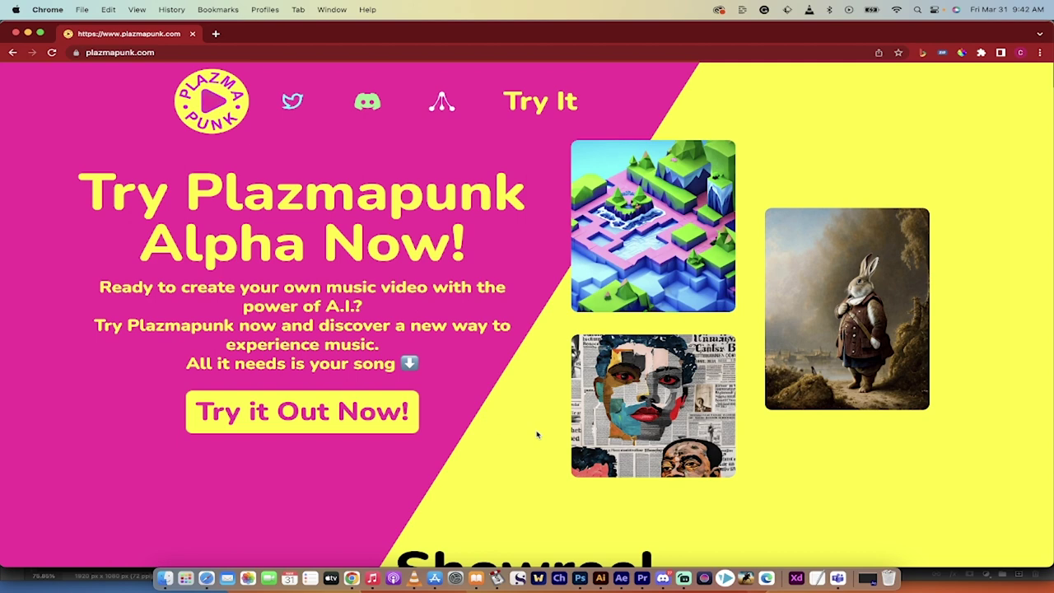
- Play the sample cyberpunk clip in After Effects up to 0:00:19:12
left_click(621, 578)
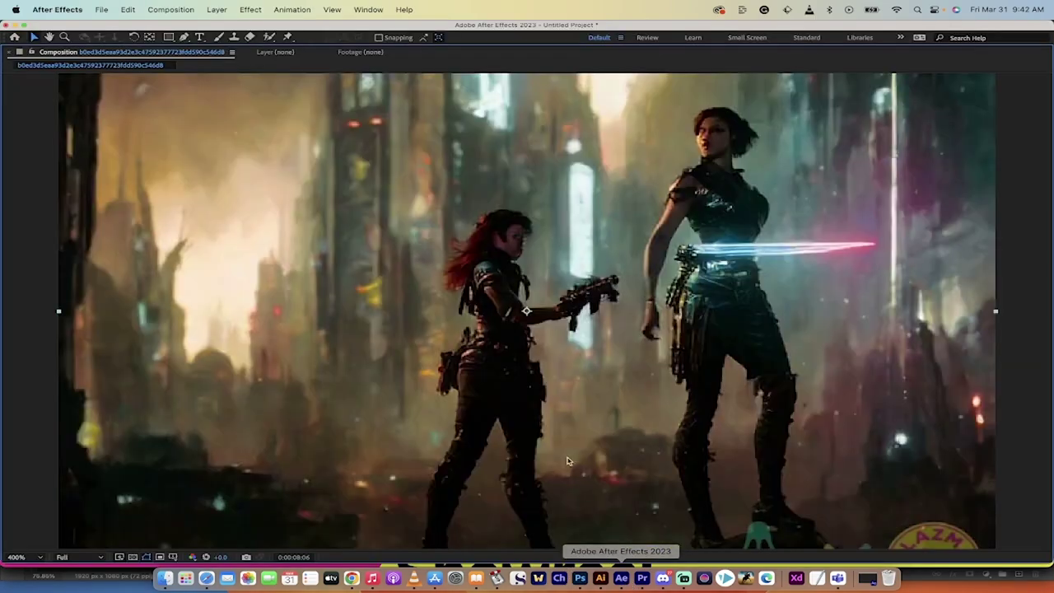
key("space")
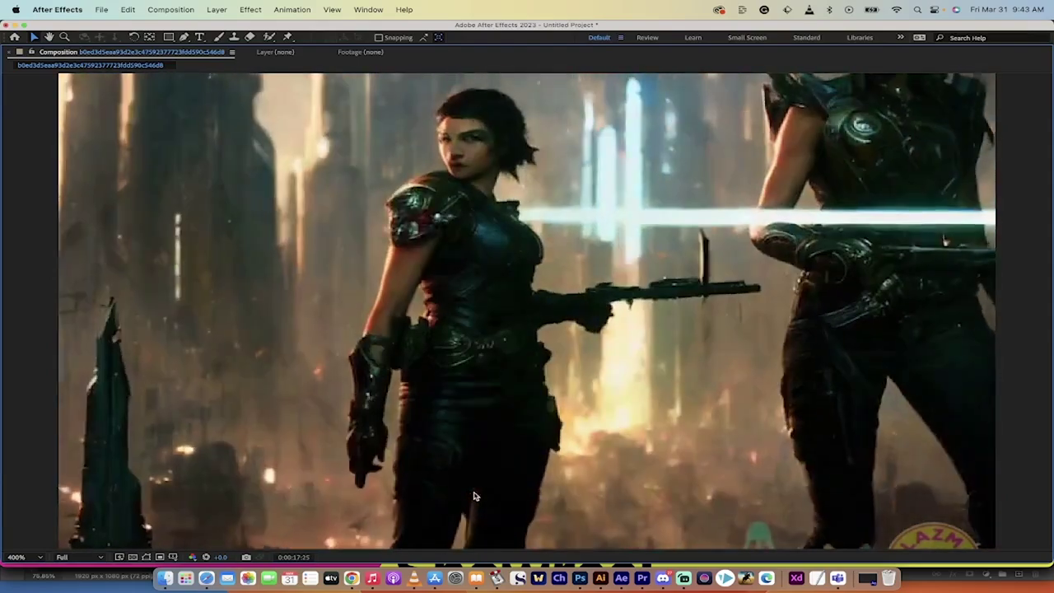
key("space")
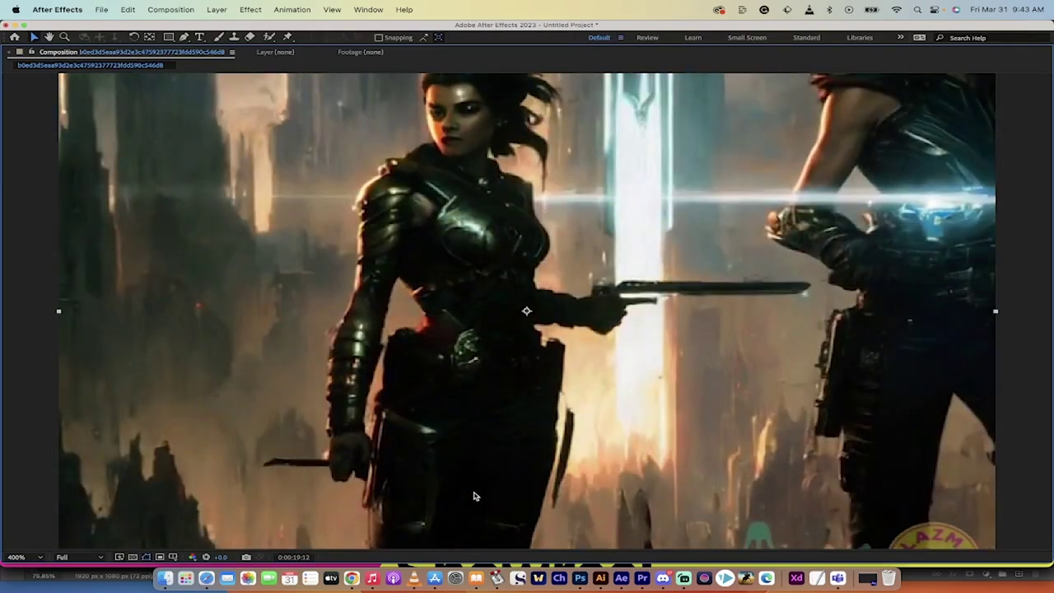
- Reload the Plazmapunk homepage in Chrome and launch the AI video generator
left_click(352, 578)
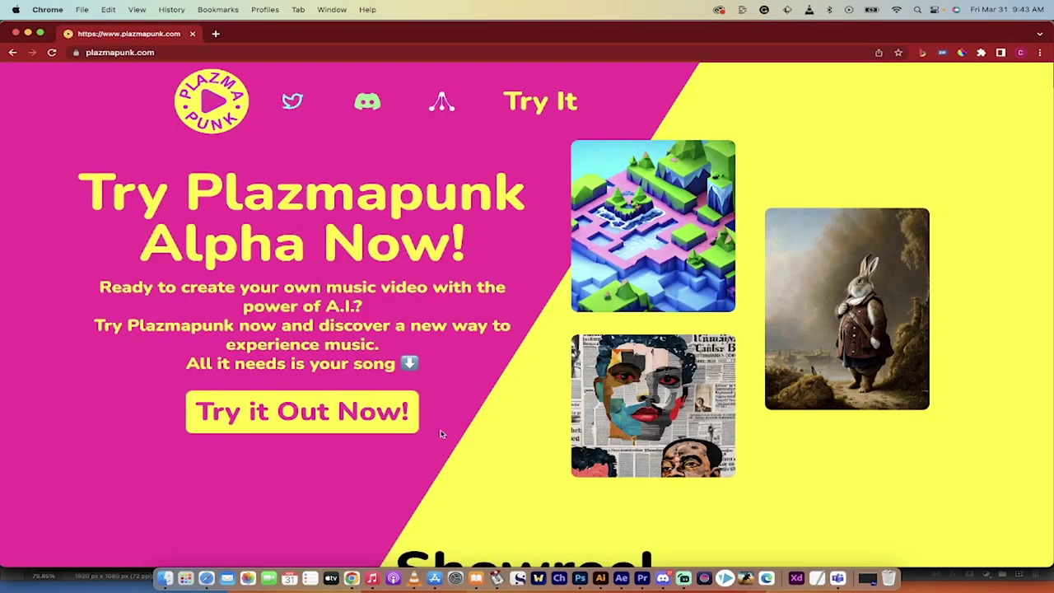
left_click(168, 56)
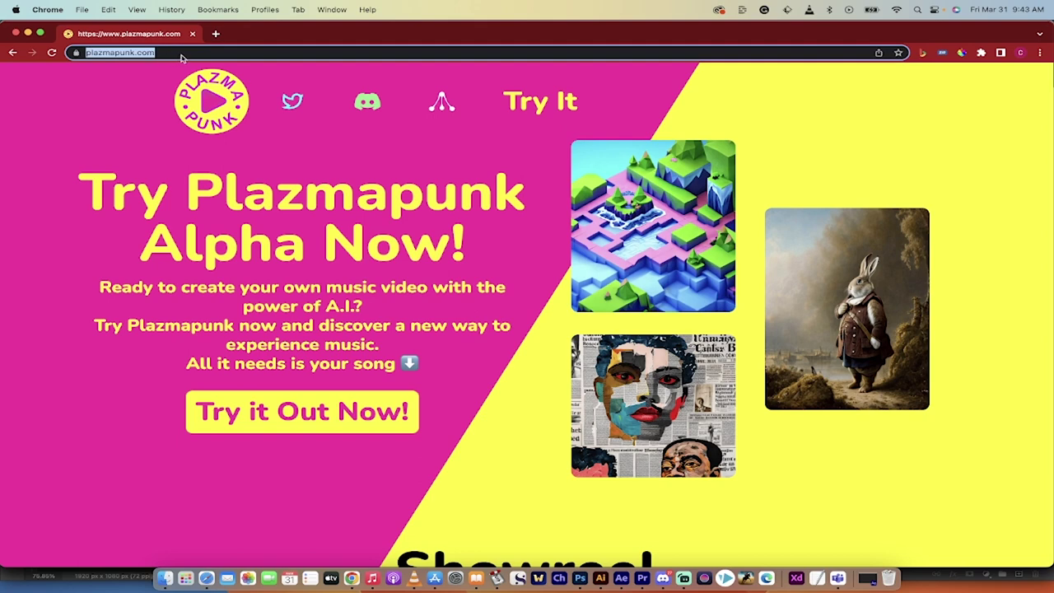
key("Return")
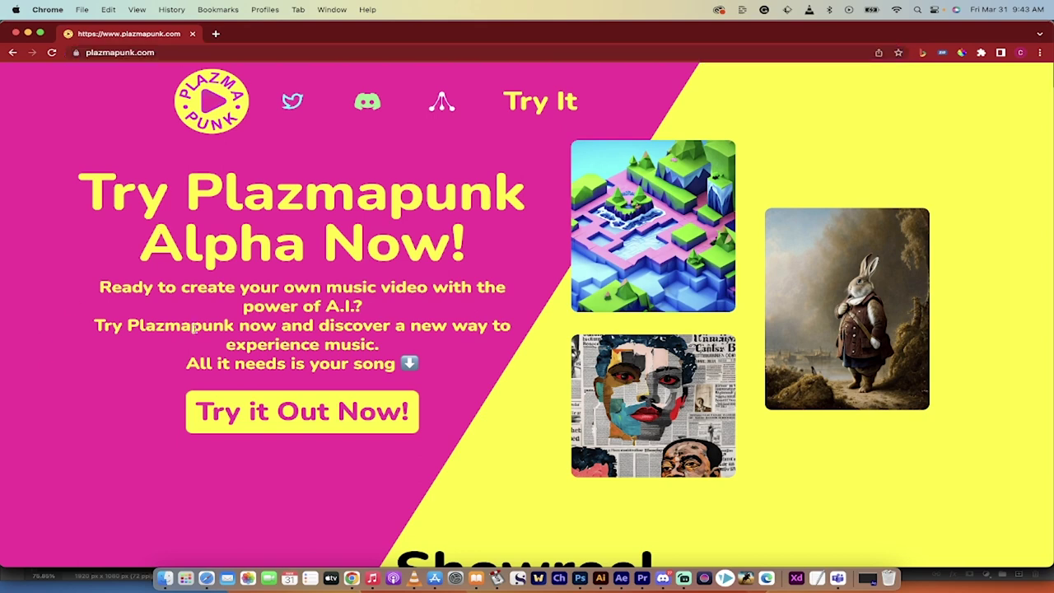
left_click(317, 415)
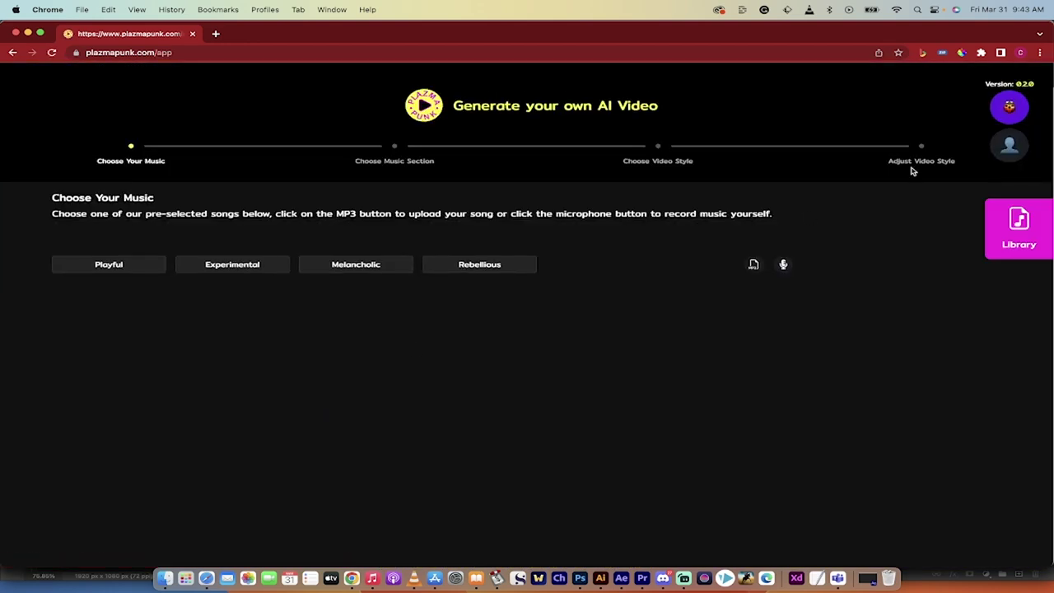
- Preview the Rebellious track 'Kleine Seiler' and select it as the music
left_click(1015, 146)
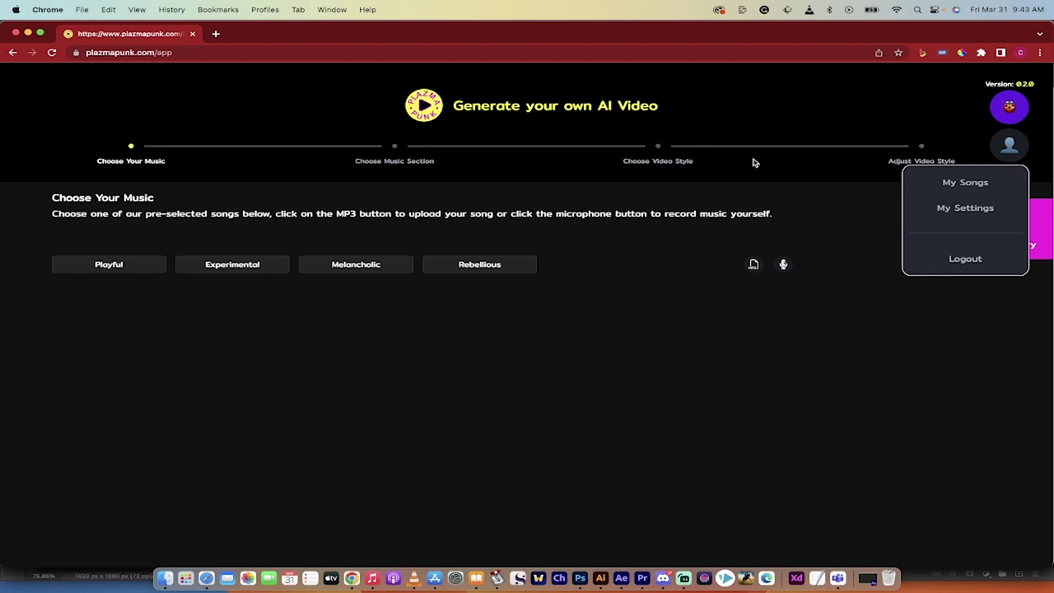
left_click(396, 204)
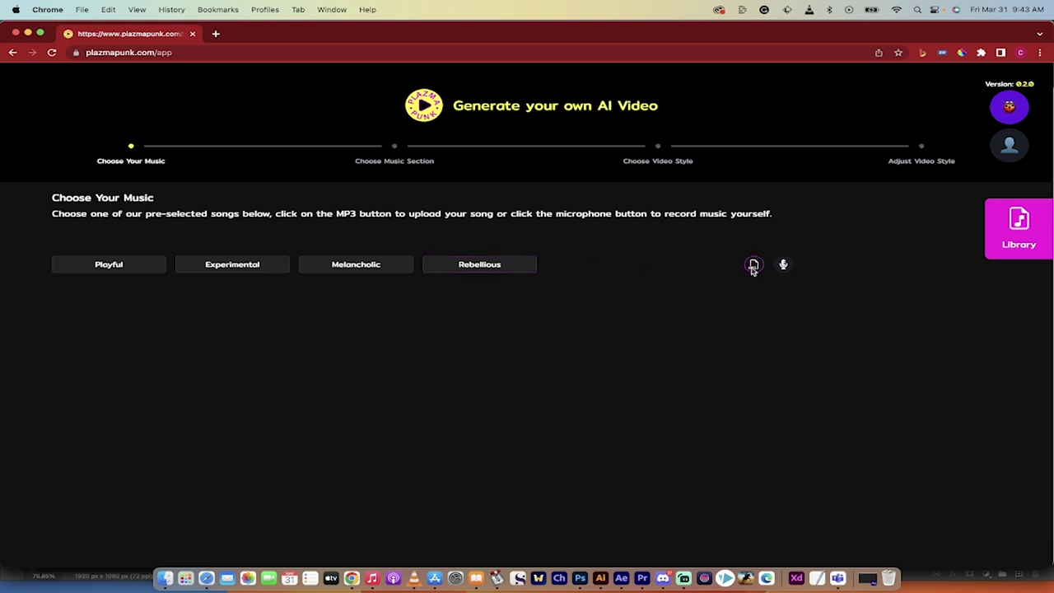
left_click(447, 267)
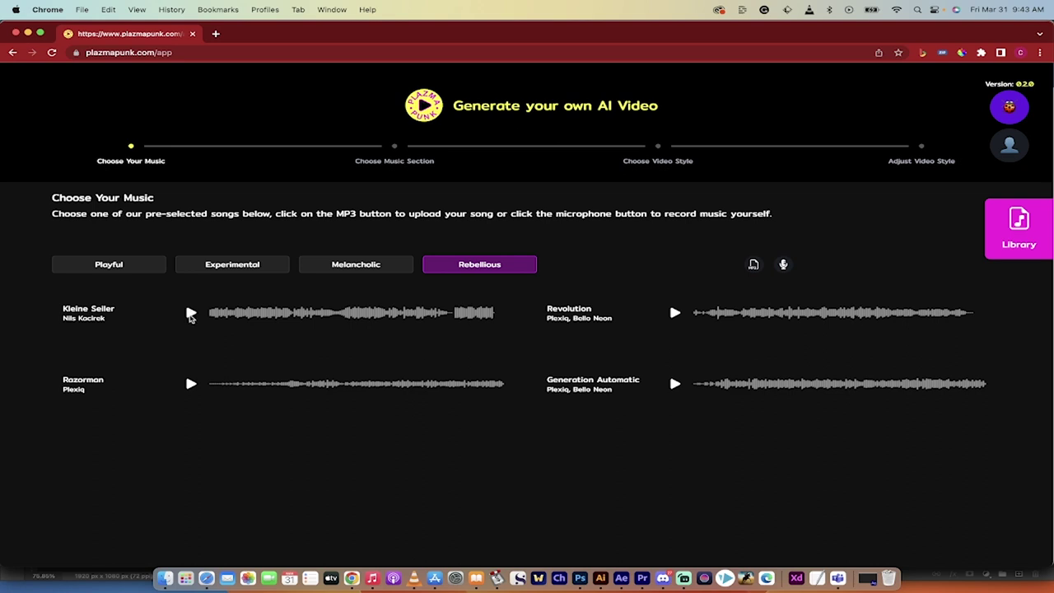
left_click(190, 315)
left_click(190, 315)
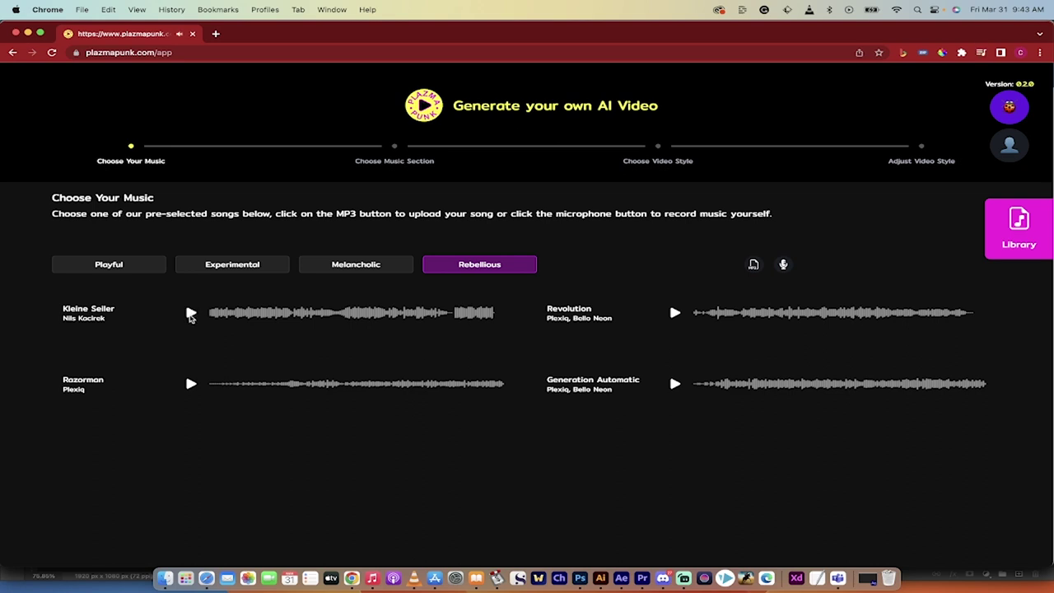
key("XF86AudioRaiseVolume")
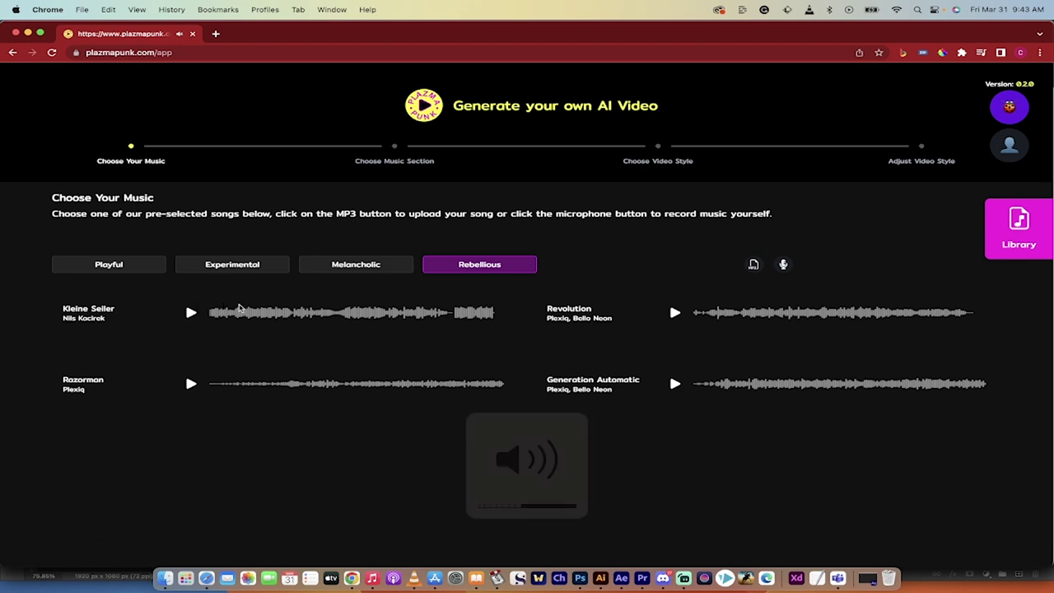
left_click(87, 315)
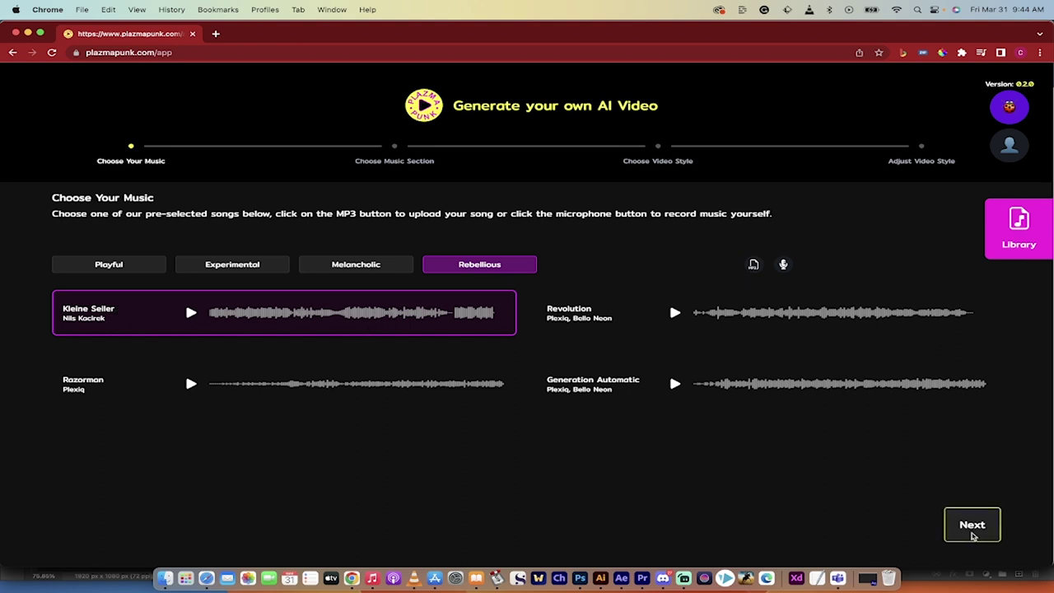
- Set the Kleine Seiler section to span 0:00–1:00
left_click(973, 535)
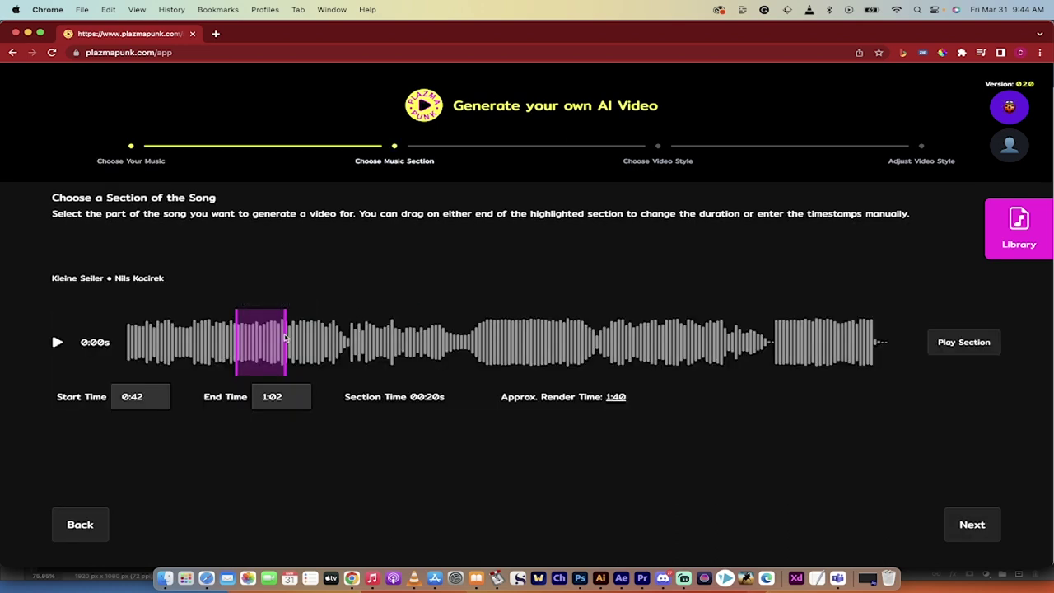
left_click_drag(287, 336, 425, 330)
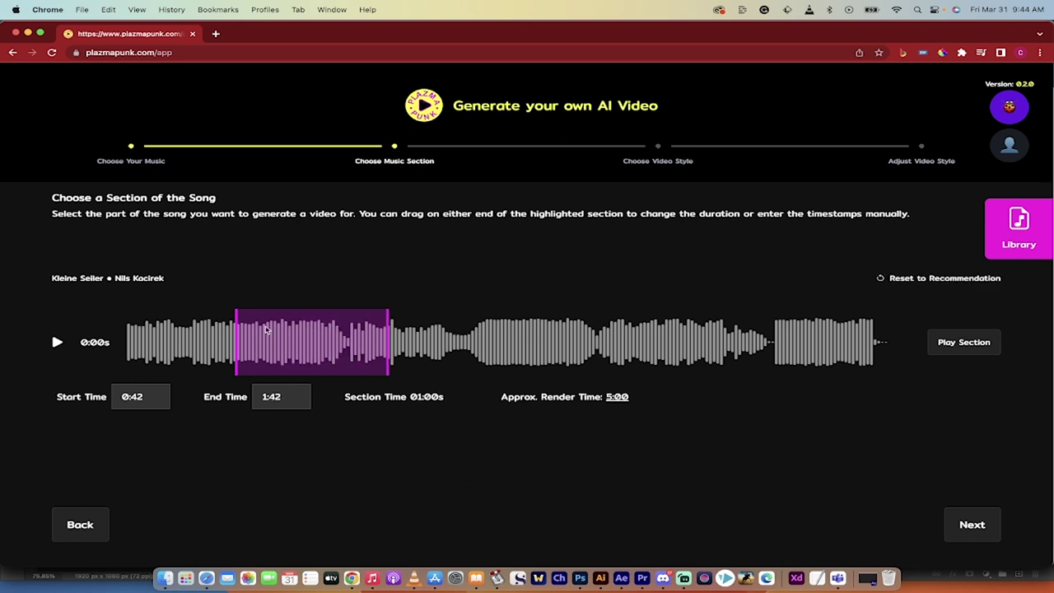
left_click_drag(289, 341, 173, 341)
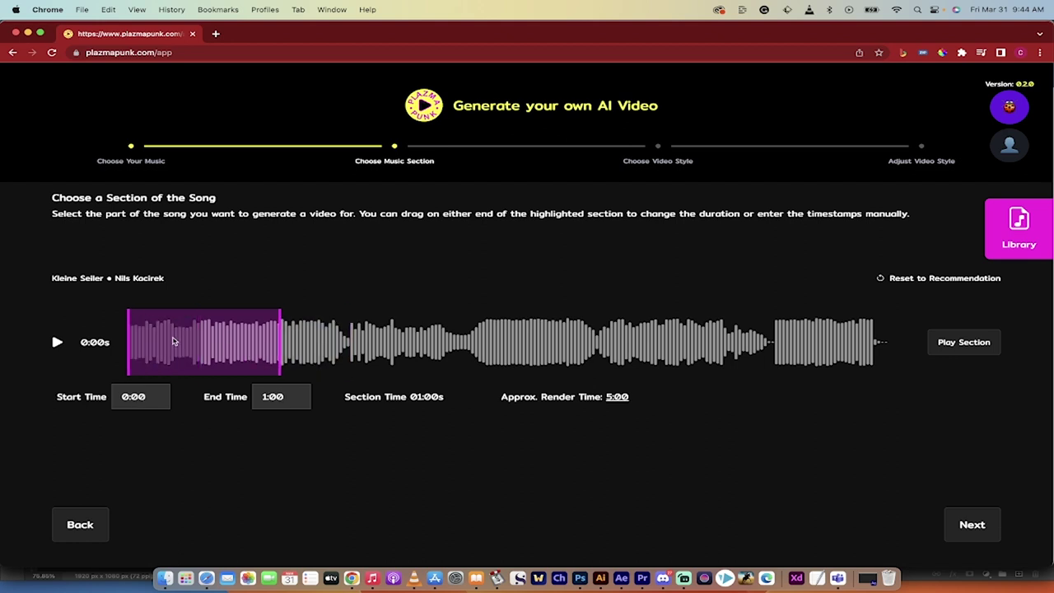
- Page through the style grid and pick the rabbit-in-a-landscape 'painting' style
left_click(969, 525)
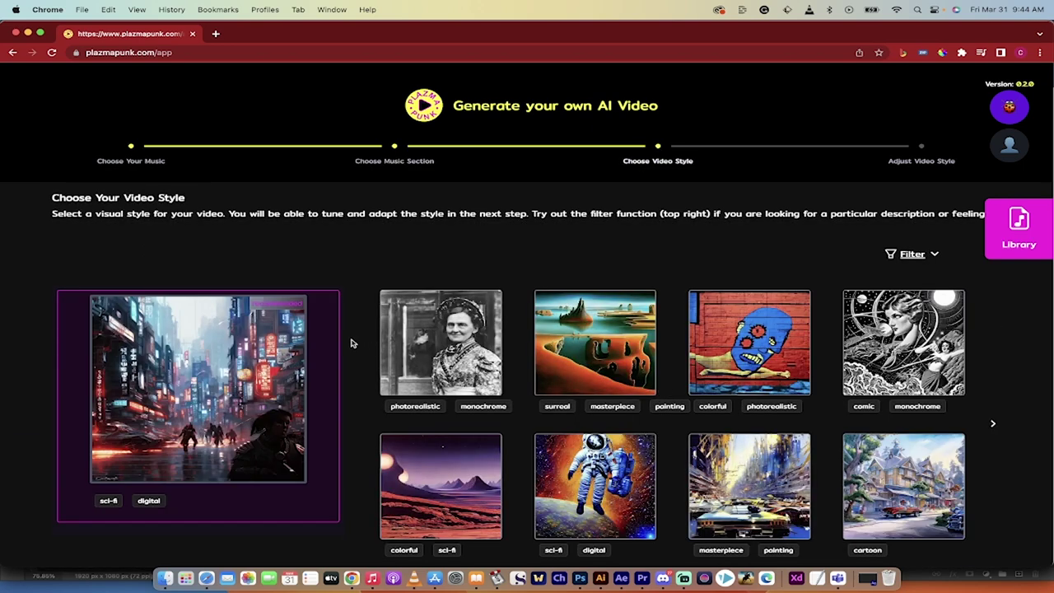
scroll(367, 356, "down", 2)
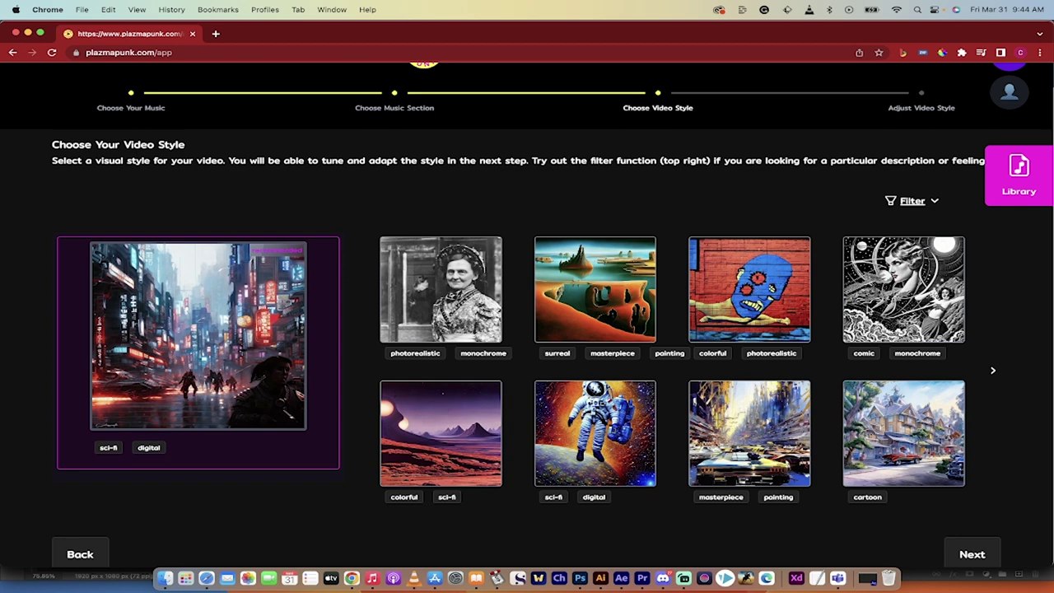
left_click(994, 373)
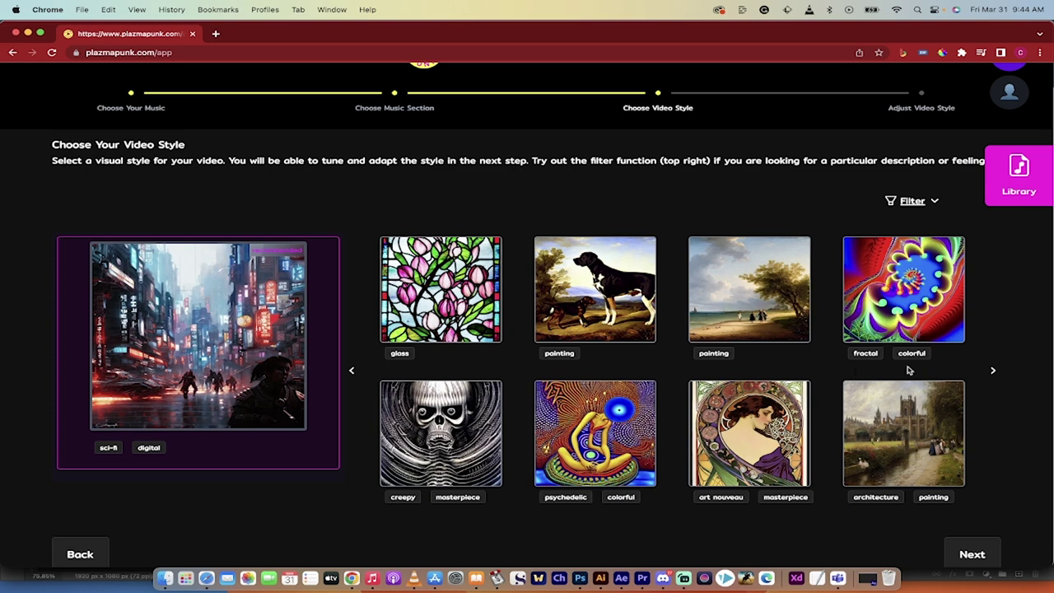
left_click(992, 372)
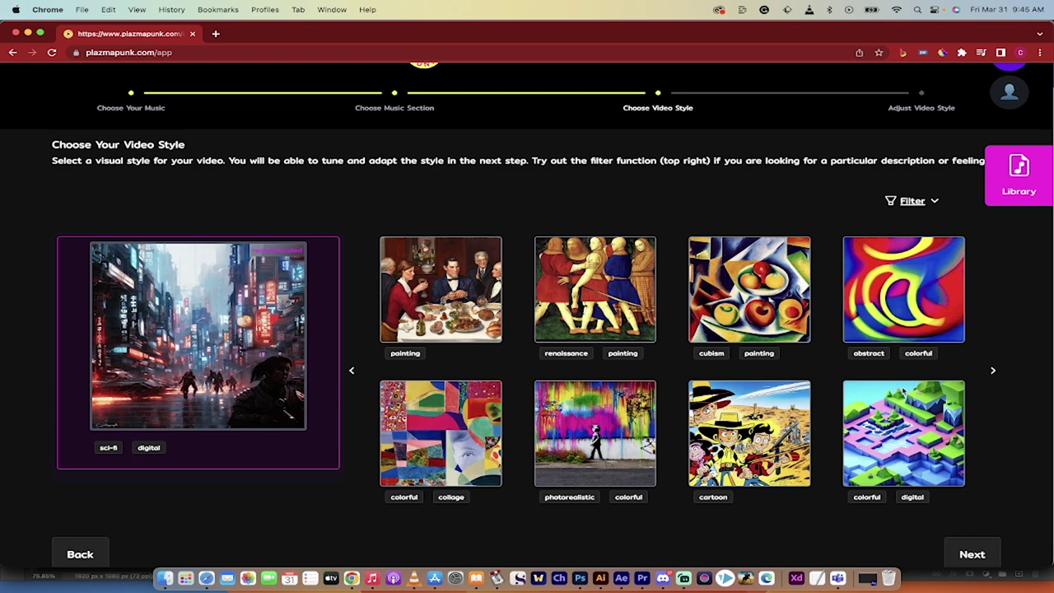
left_click(993, 371)
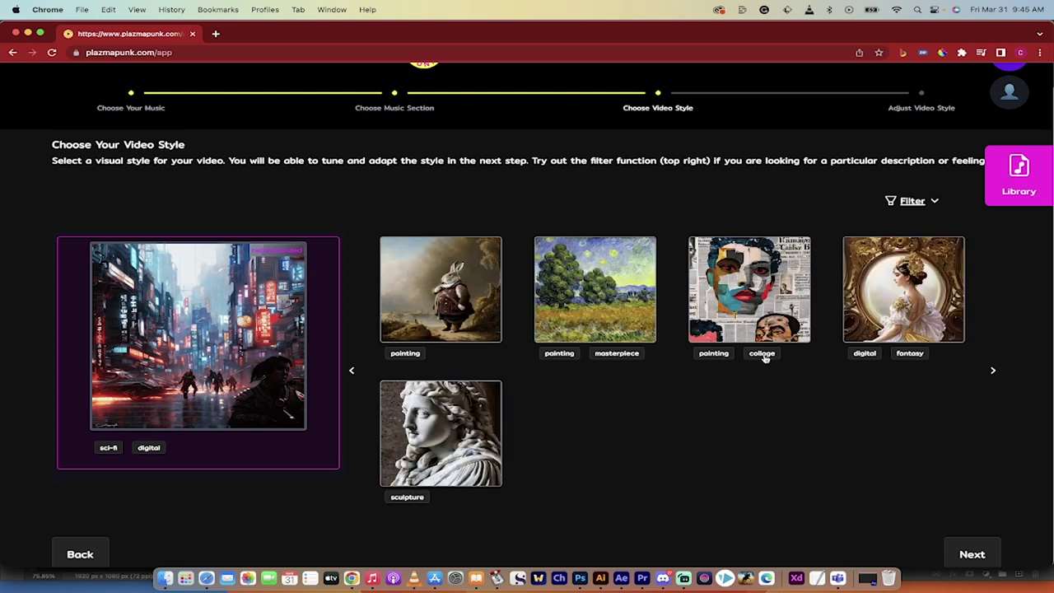
left_click(428, 301)
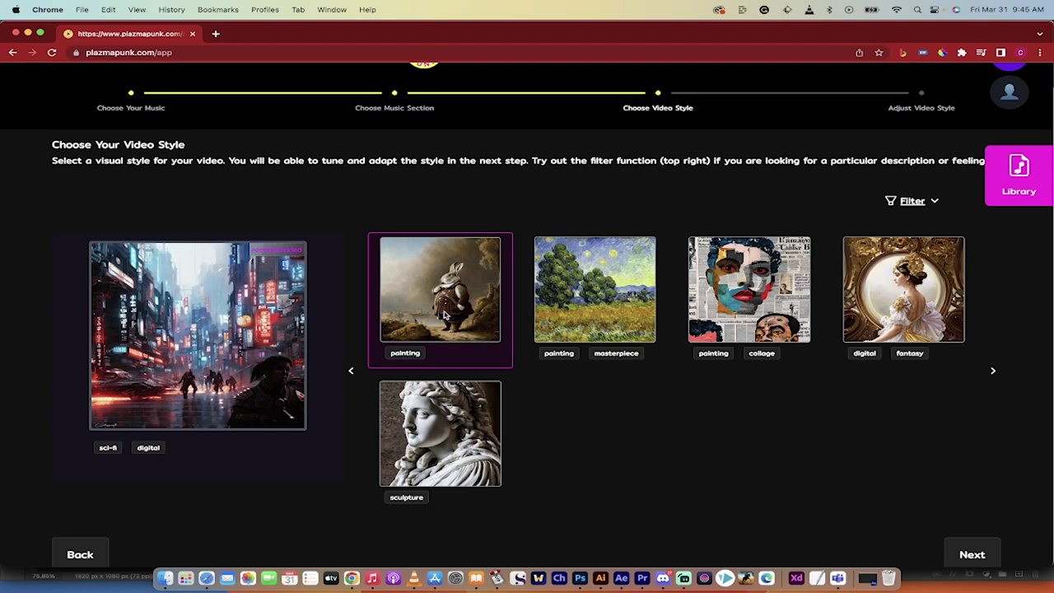
- Replace the style description with 'a super hero comic style' by a famous comic artist
left_click(991, 557)
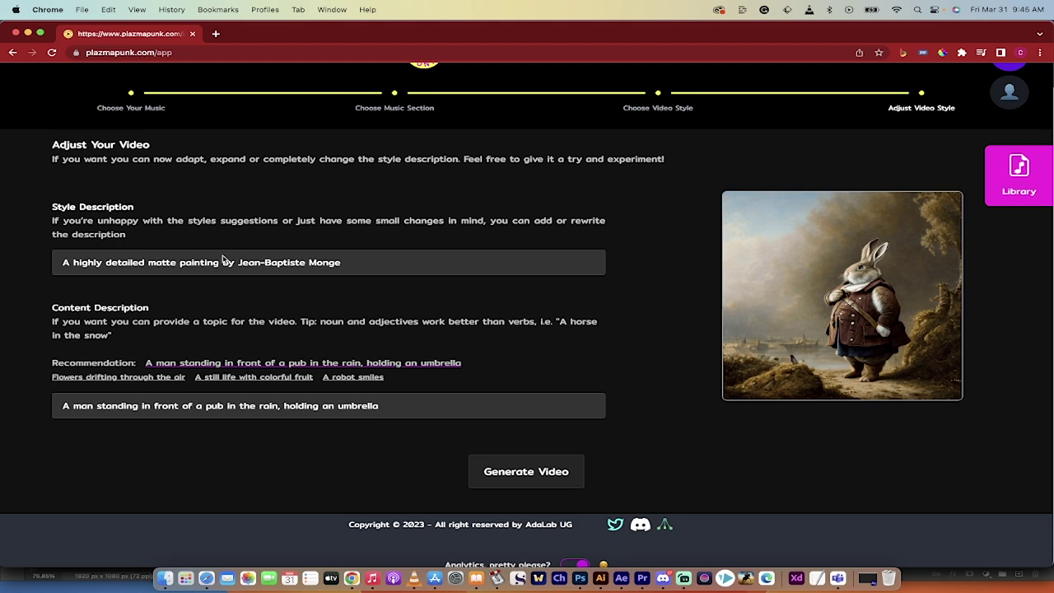
double_click(337, 265)
key("super+a")
type("a super hero")
type(" paintin")
key("BackSpace")
key("BackSpace")
key("BackSpace")
type("comic styl")
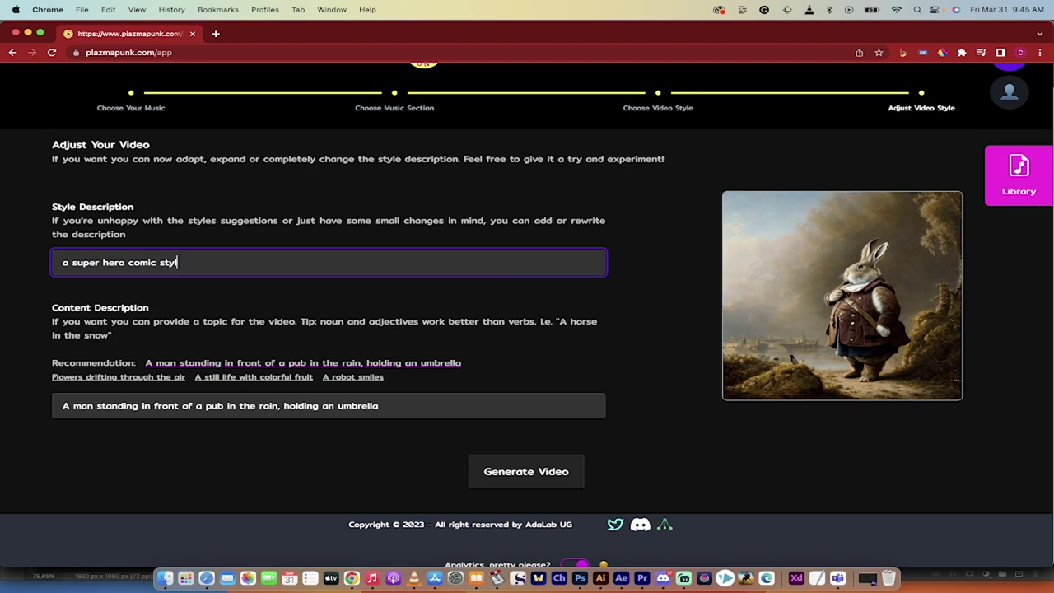
type("e by Neal Adams")
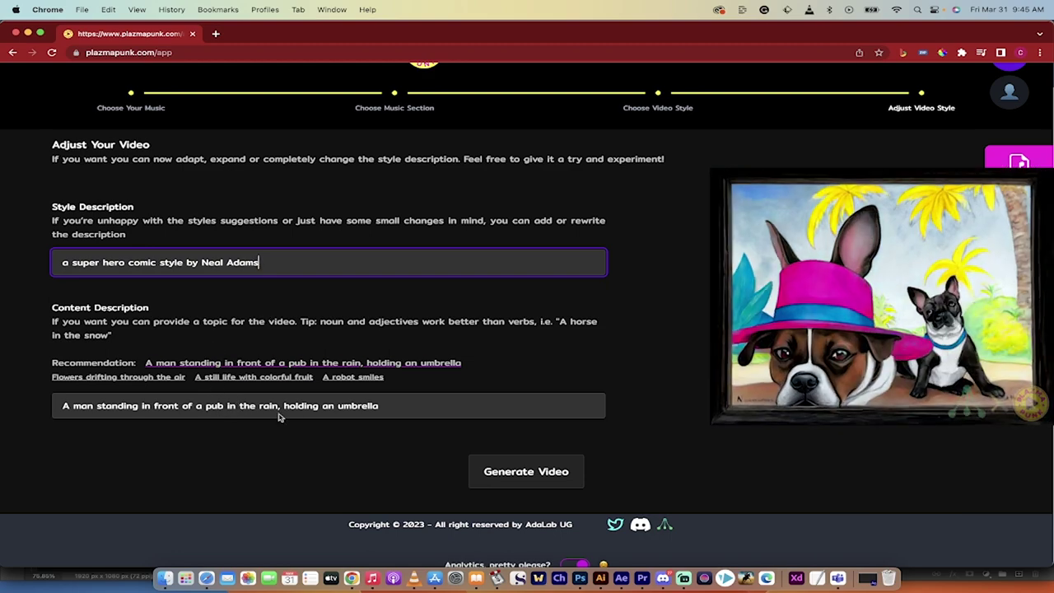
left_click_drag(395, 416, 44, 410)
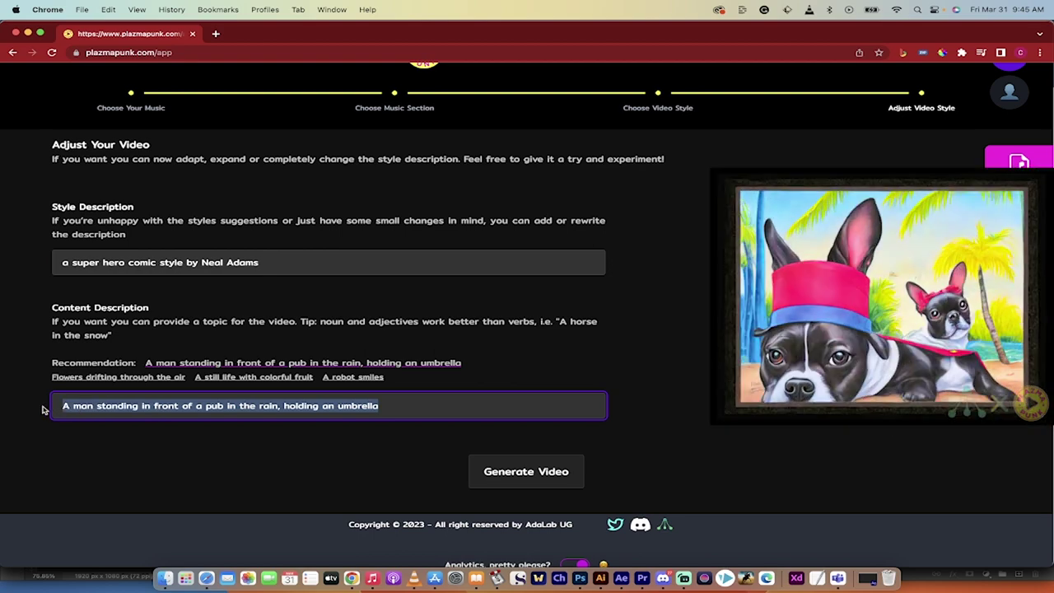
- Set the content description to 'a french bulldog reading a book on the beach' and generate
left_click(185, 409)
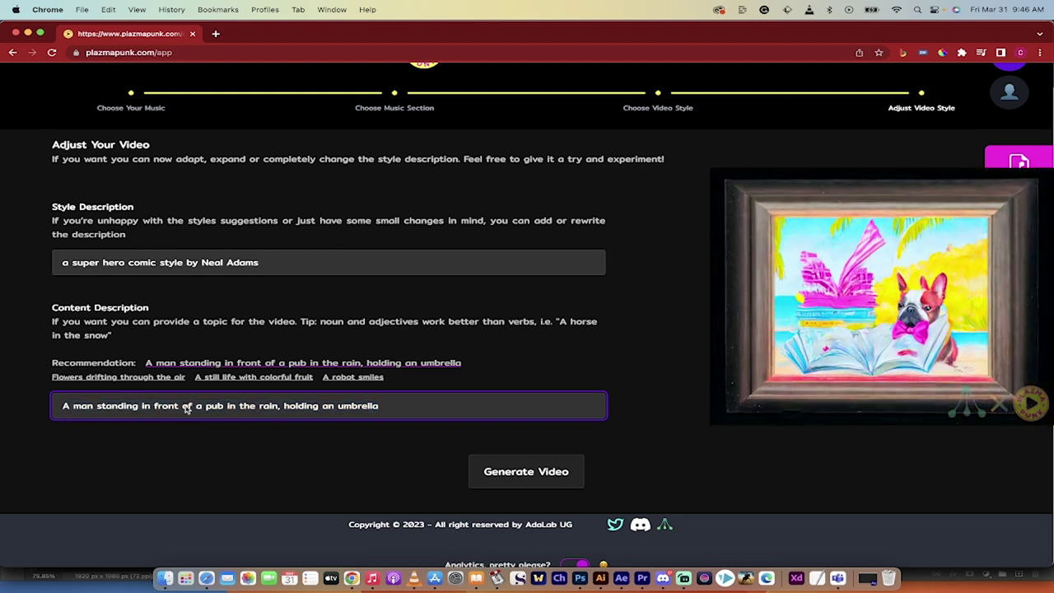
triple_click(247, 406)
type("a french bulldog ")
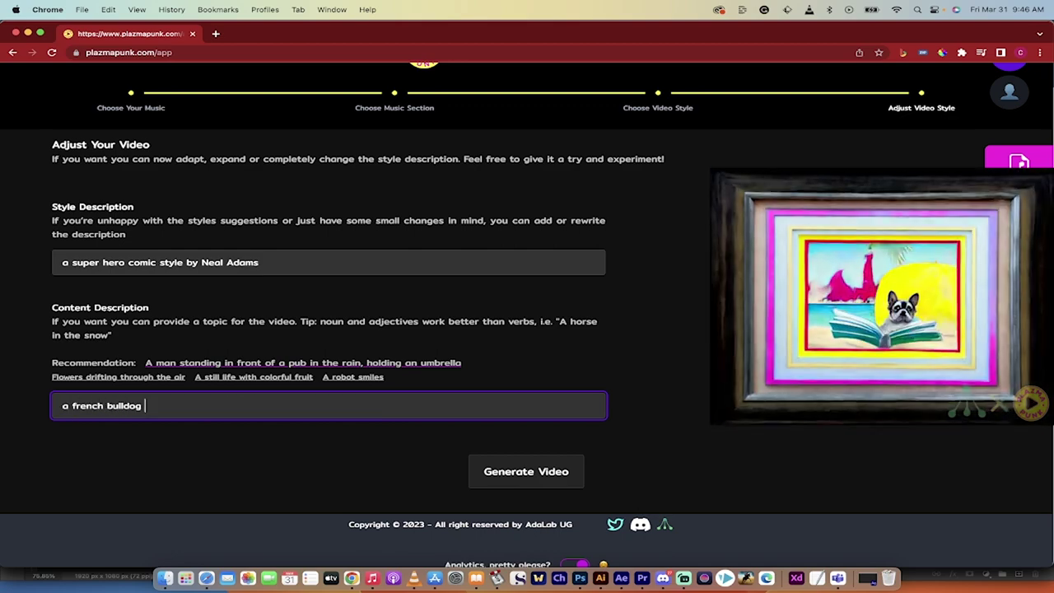
type("reading a book ")
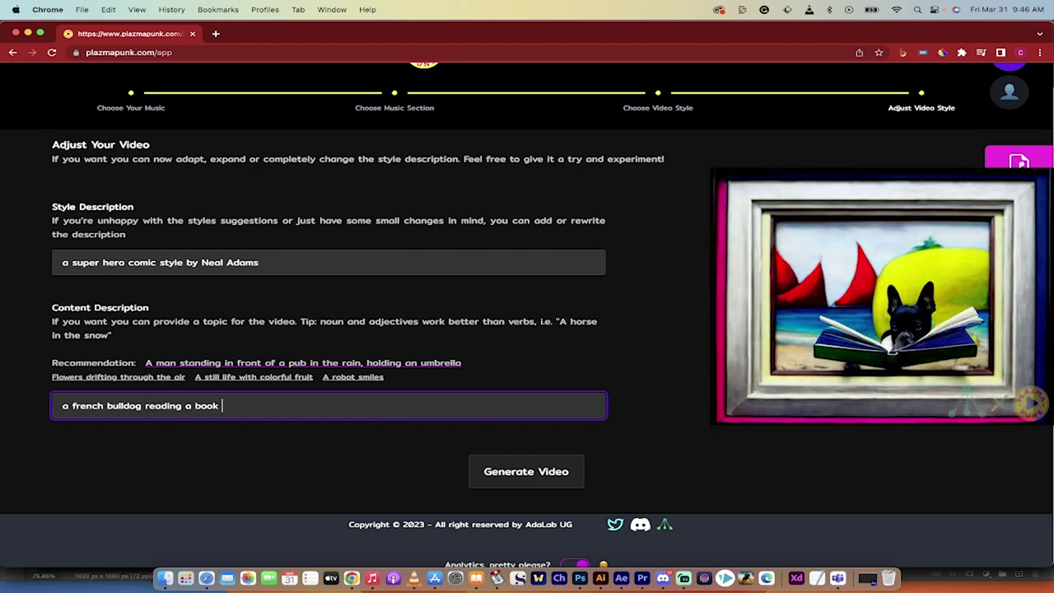
type("on the beach")
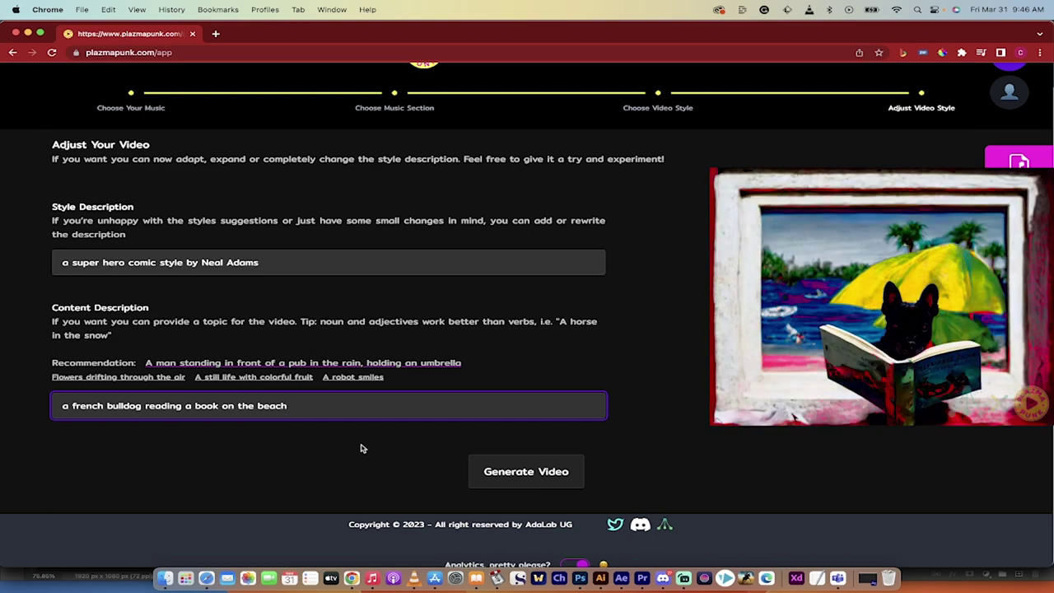
left_click(520, 475)
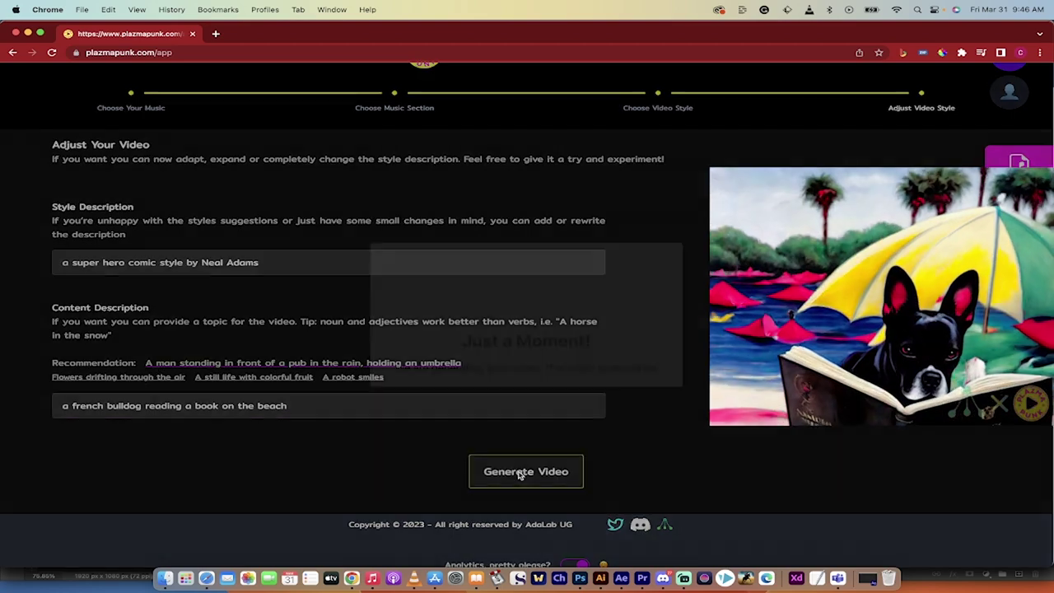